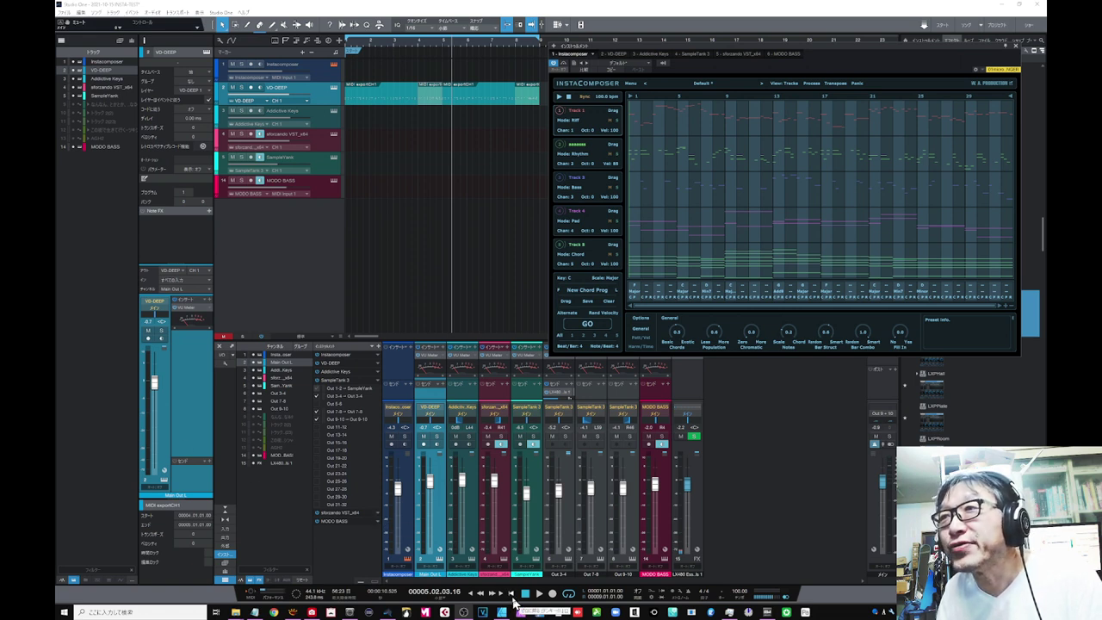
# - Return the song to its beginning and play it in sync with InstaComposer, stopping playback after several bars
pyautogui.click(513, 601)
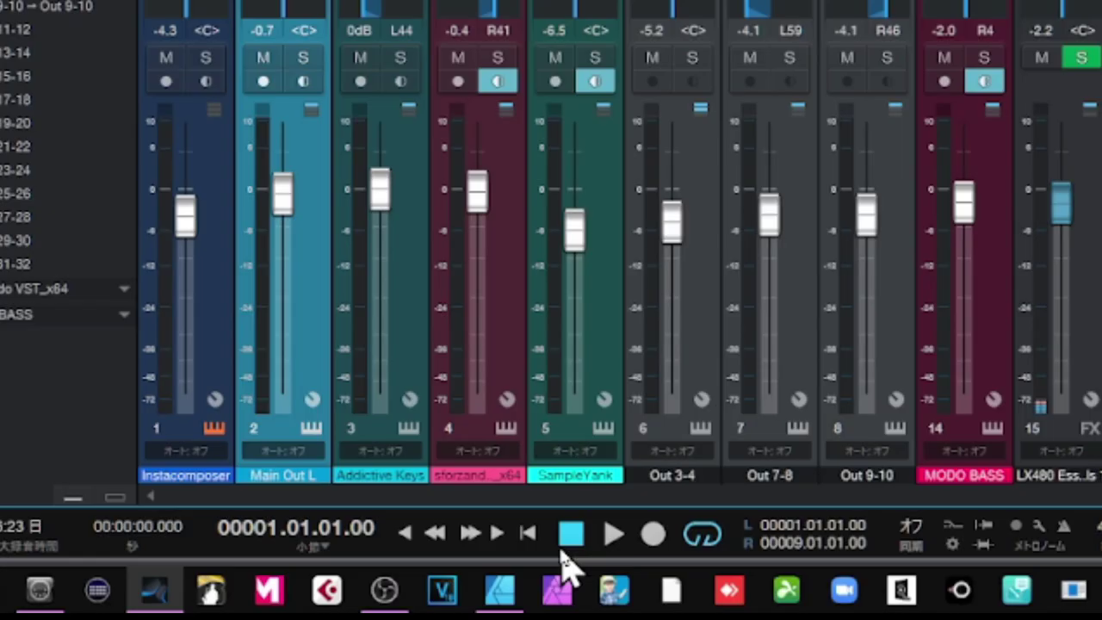
pyautogui.click(611, 538)
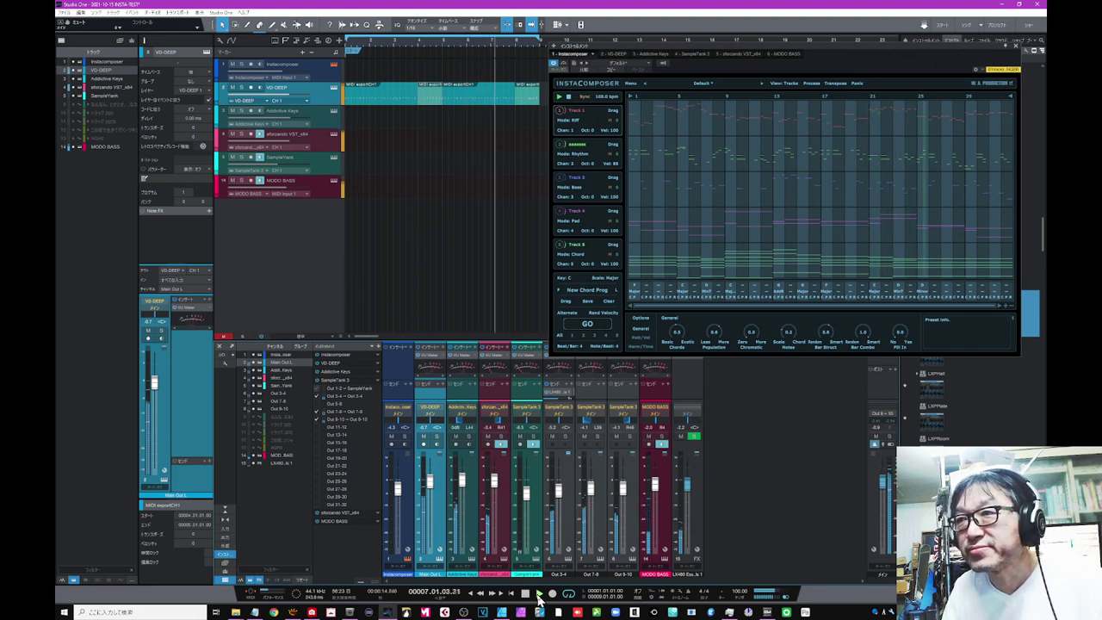
pyautogui.click(526, 593)
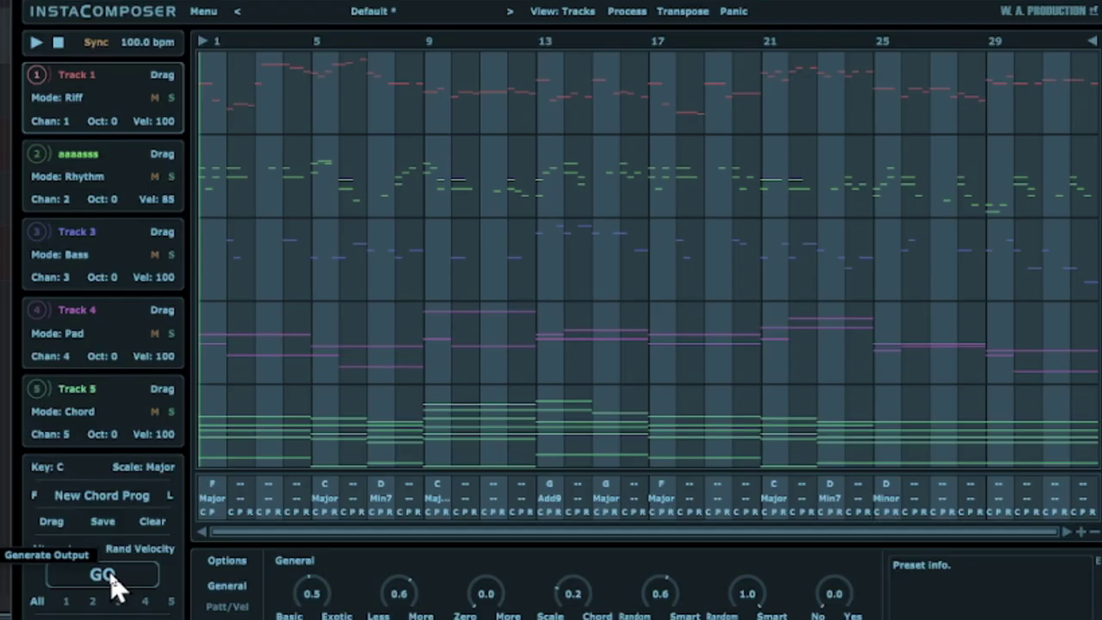
# - Regenerate the notes of the InstaComposer tracks repeatedly, keeping the existing chord progression in C Major
pyautogui.click(373, 405)
pyautogui.click(110, 578)
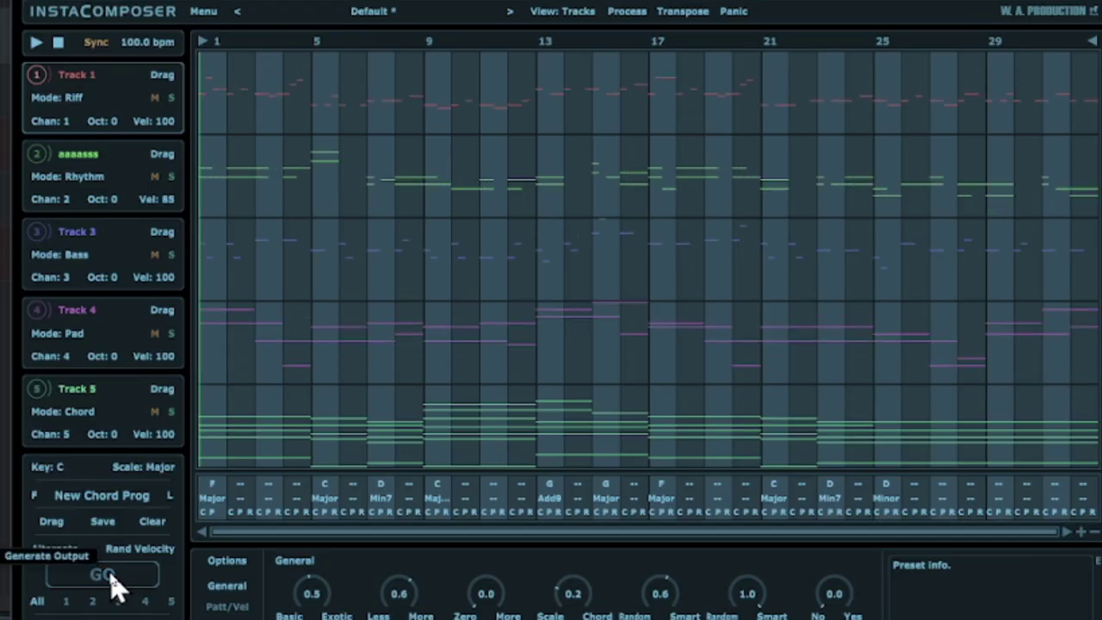
pyautogui.click(110, 576)
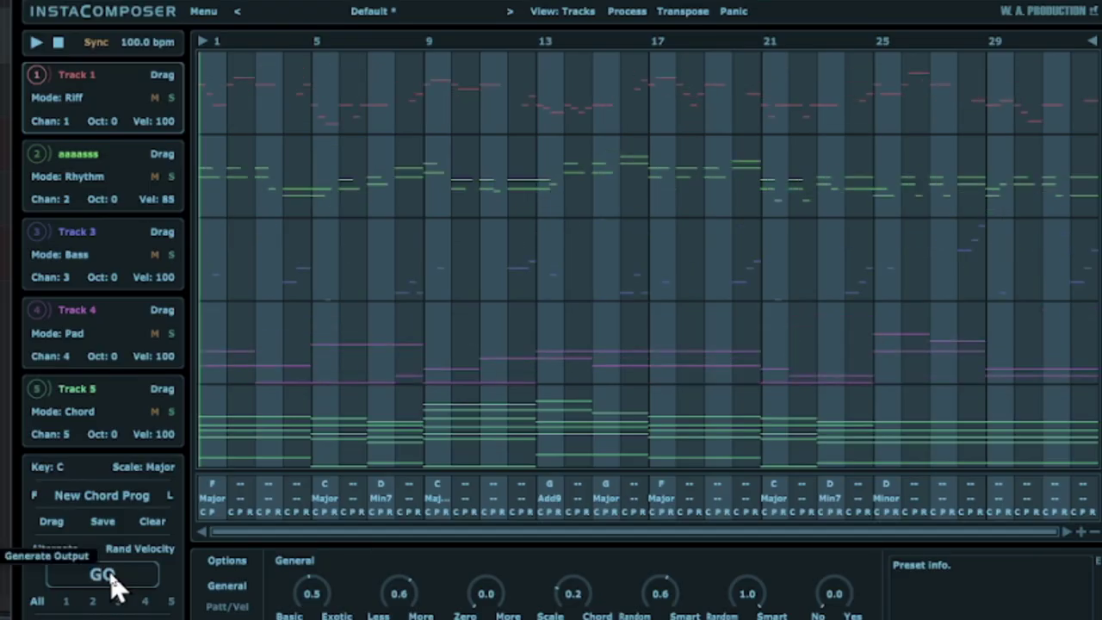
pyautogui.click(110, 576)
pyautogui.click(110, 576)
pyautogui.click(110, 577)
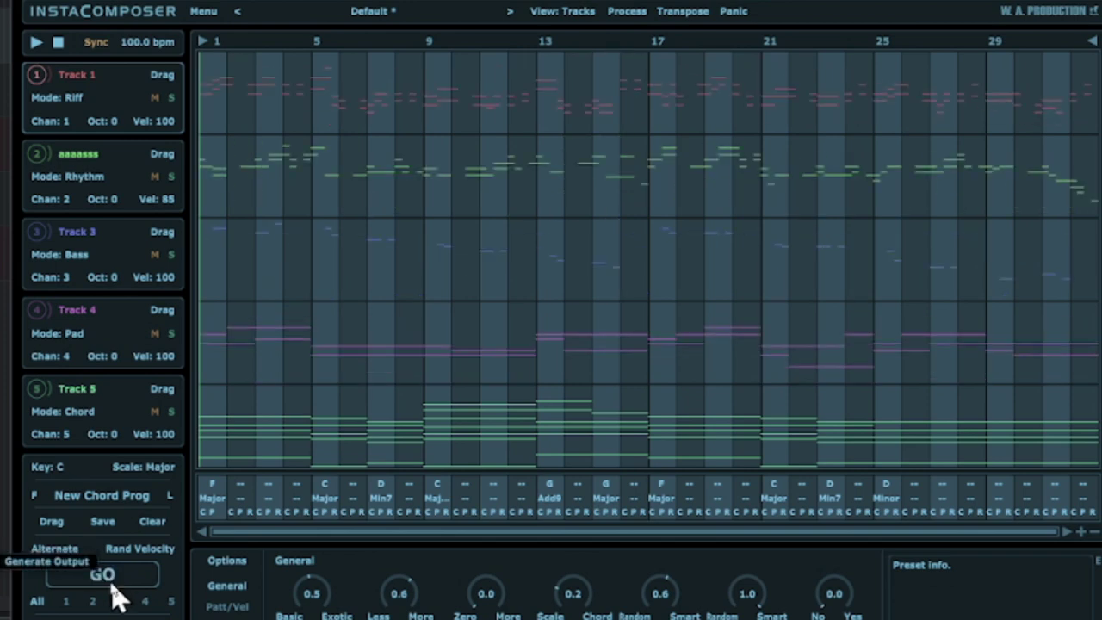
pyautogui.click(110, 577)
pyautogui.click(111, 583)
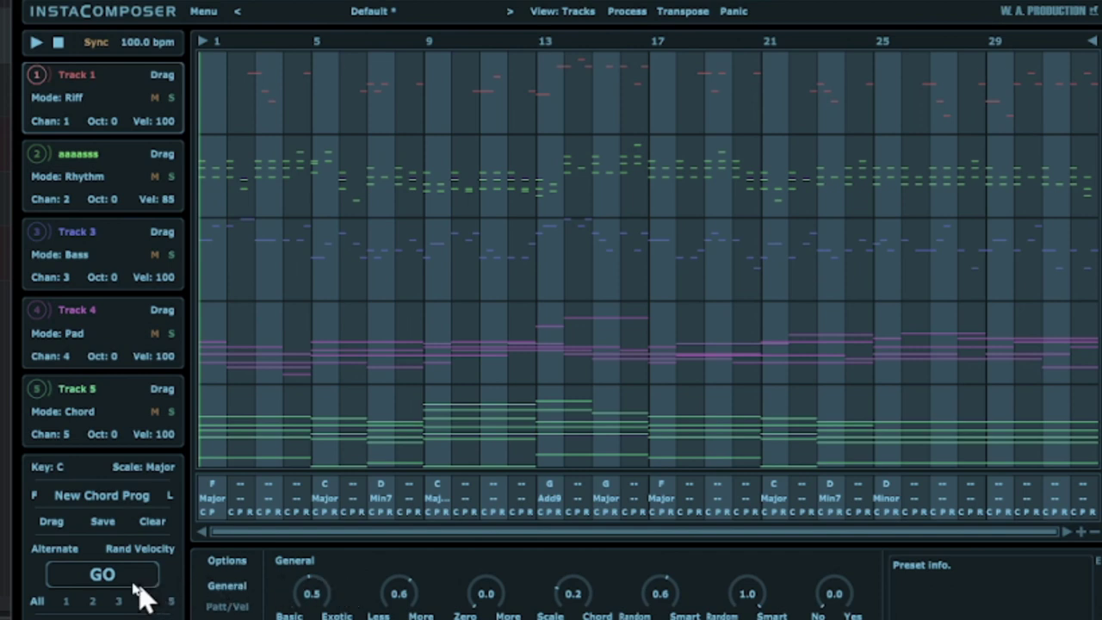
pyautogui.click(116, 579)
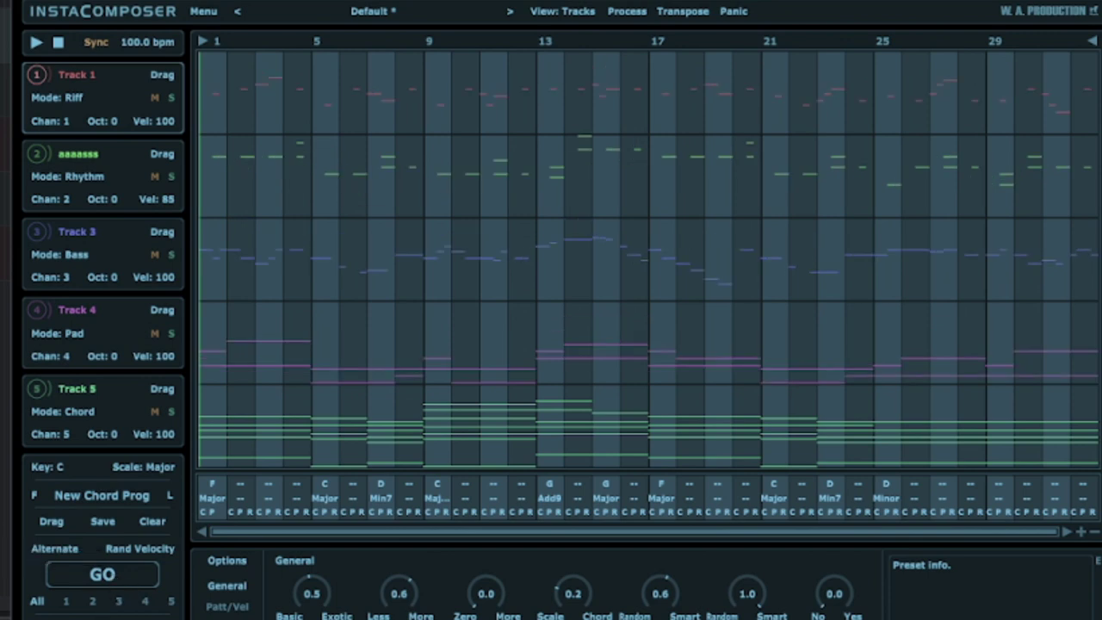
# - Set Track 3's octave to +1 and regenerate only that bass track's notes
pyautogui.click(110, 276)
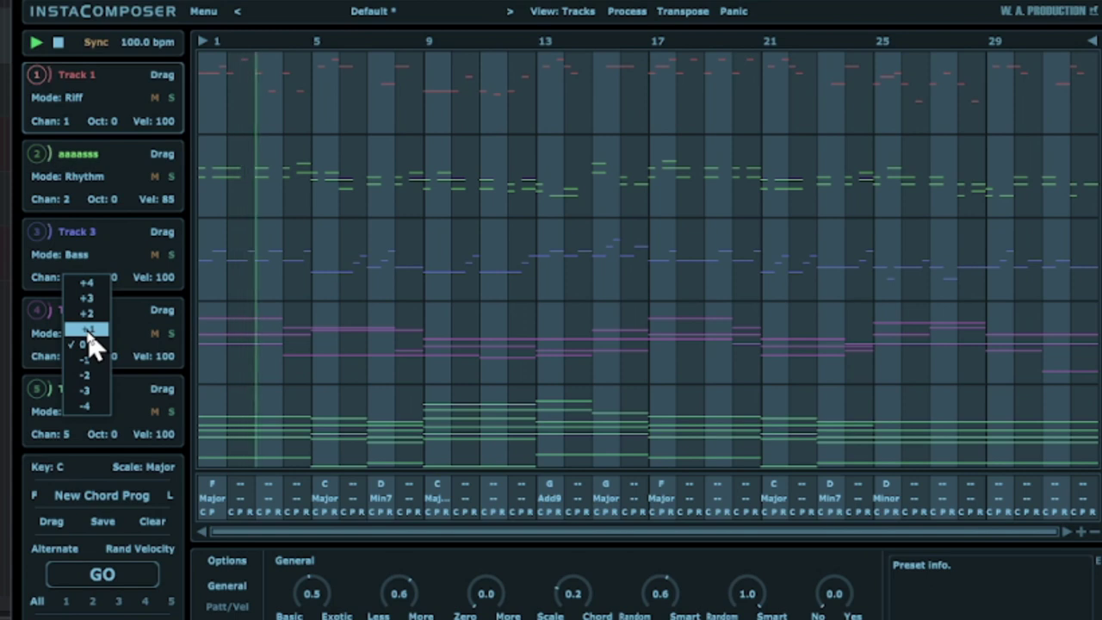
pyautogui.click(93, 331)
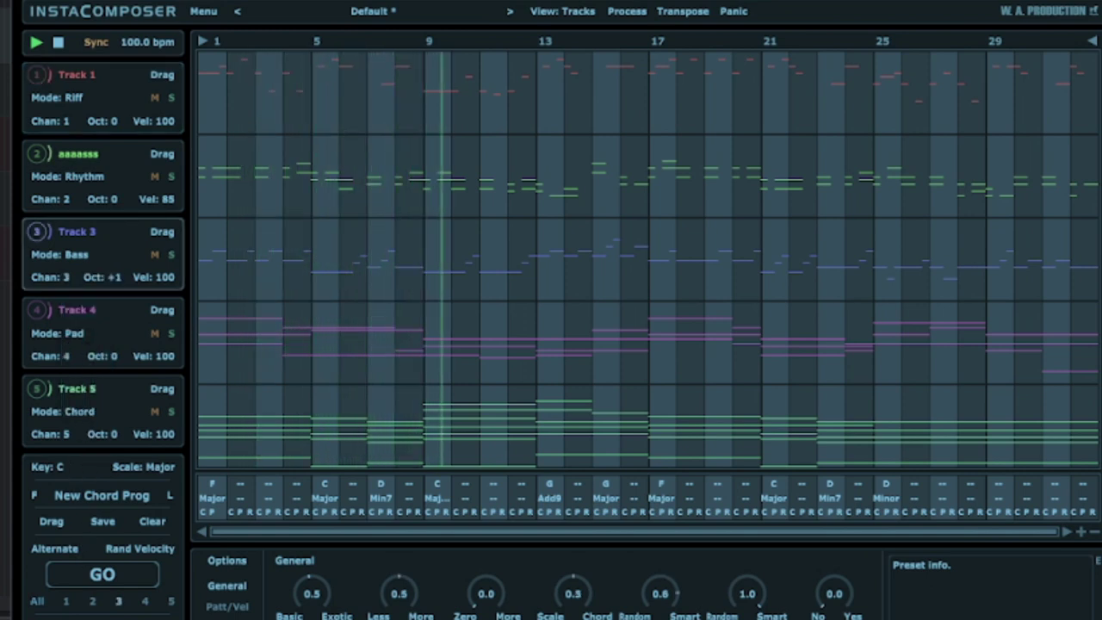
pyautogui.click(98, 579)
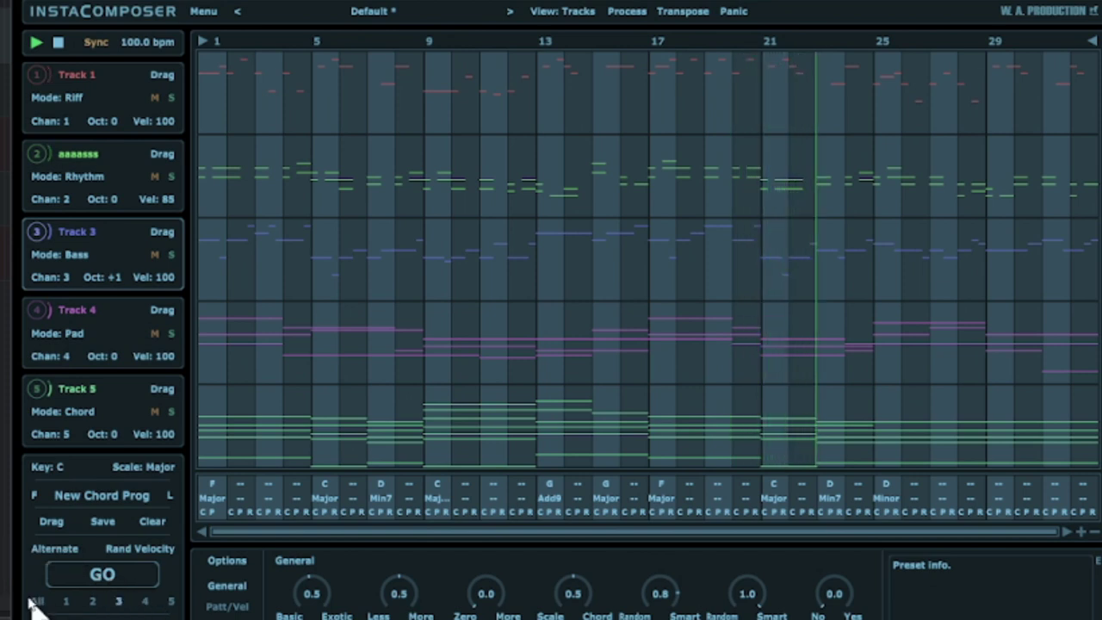
# - Regenerate the notes of all tracks several times while playback is running
pyautogui.click(109, 582)
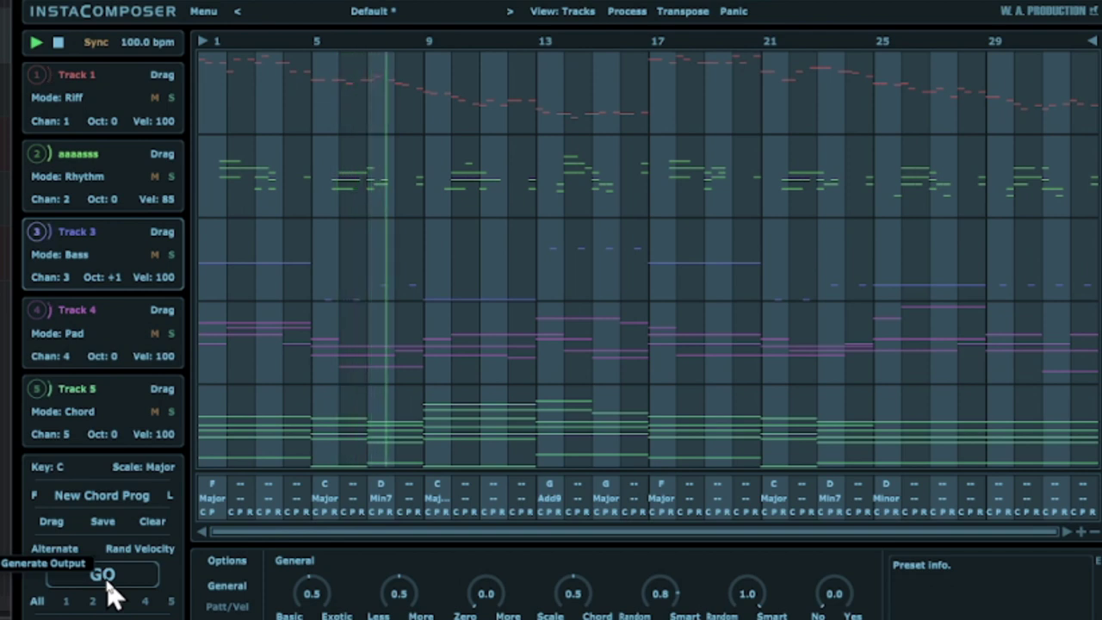
pyautogui.click(104, 575)
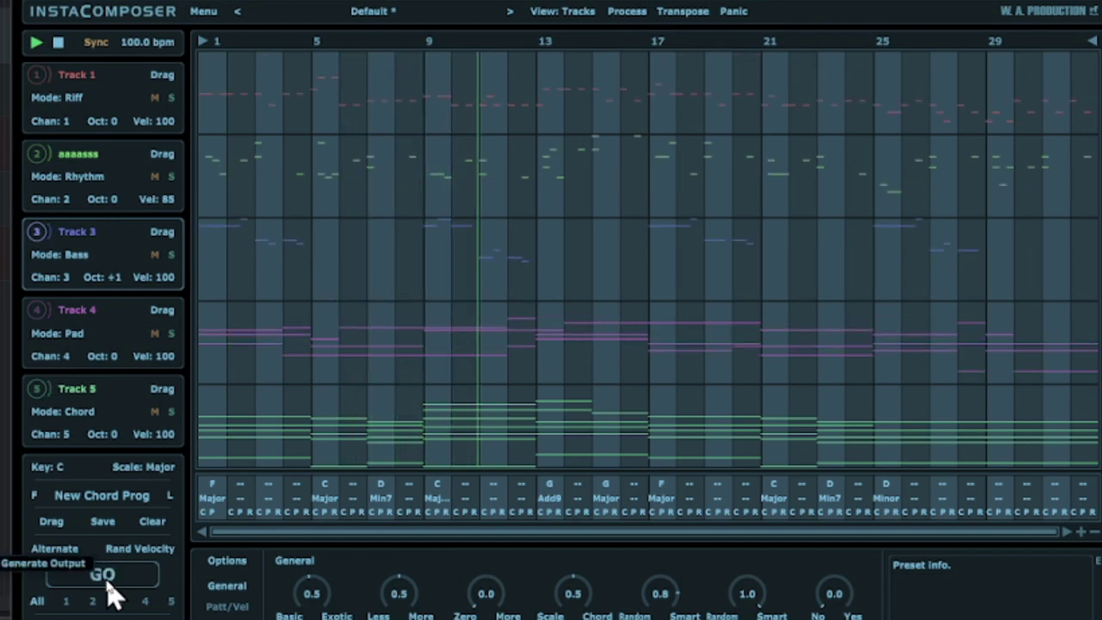
pyautogui.click(105, 577)
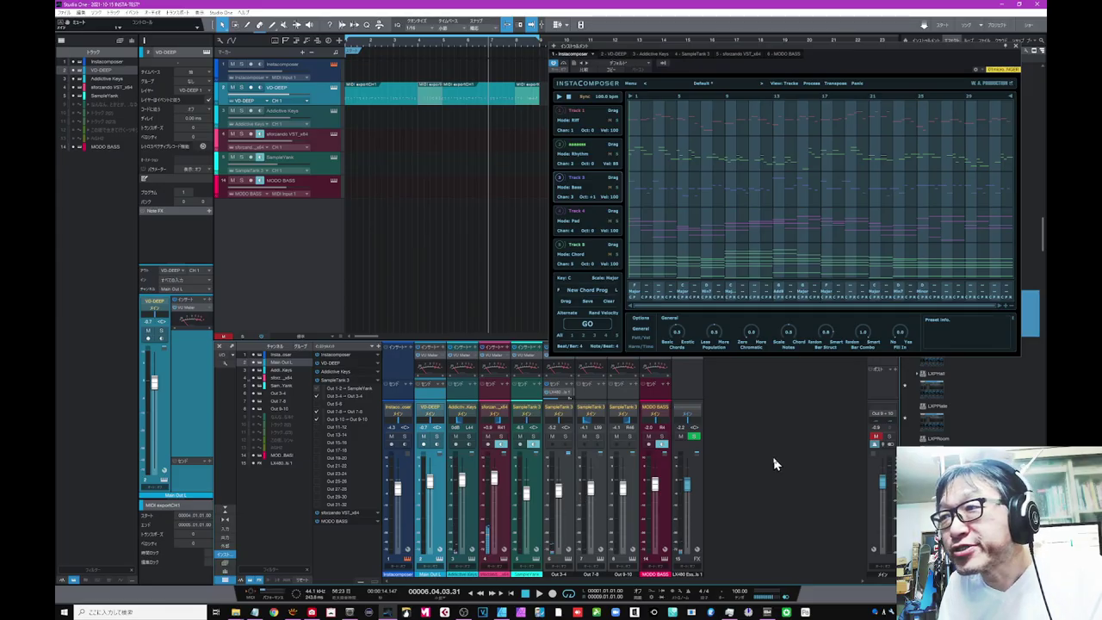
# - Regenerate only Track 3's bass notes several times, leaving the other tracks out of the generation
pyautogui.click(586, 323)
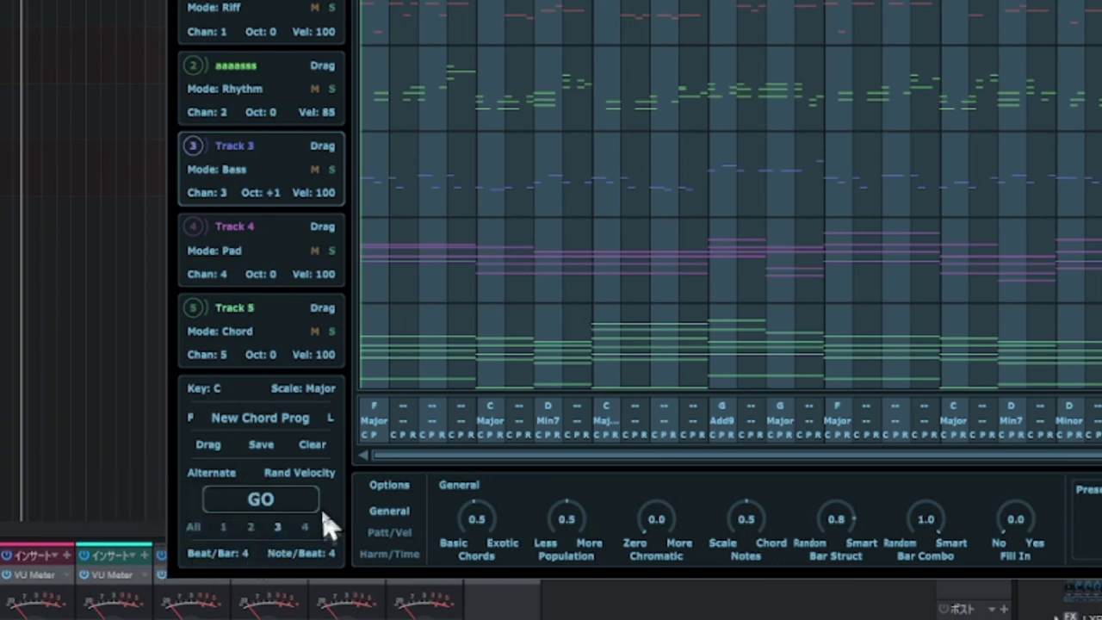
pyautogui.click(267, 514)
pyautogui.click(267, 515)
pyautogui.click(267, 515)
pyautogui.click(264, 511)
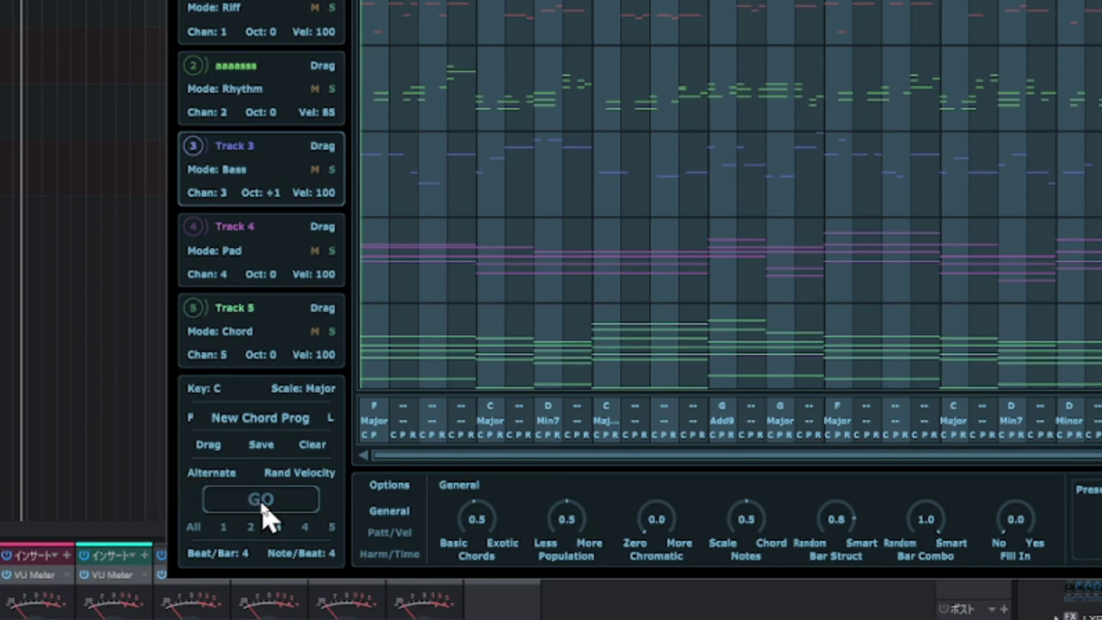
pyautogui.click(265, 511)
pyautogui.click(264, 511)
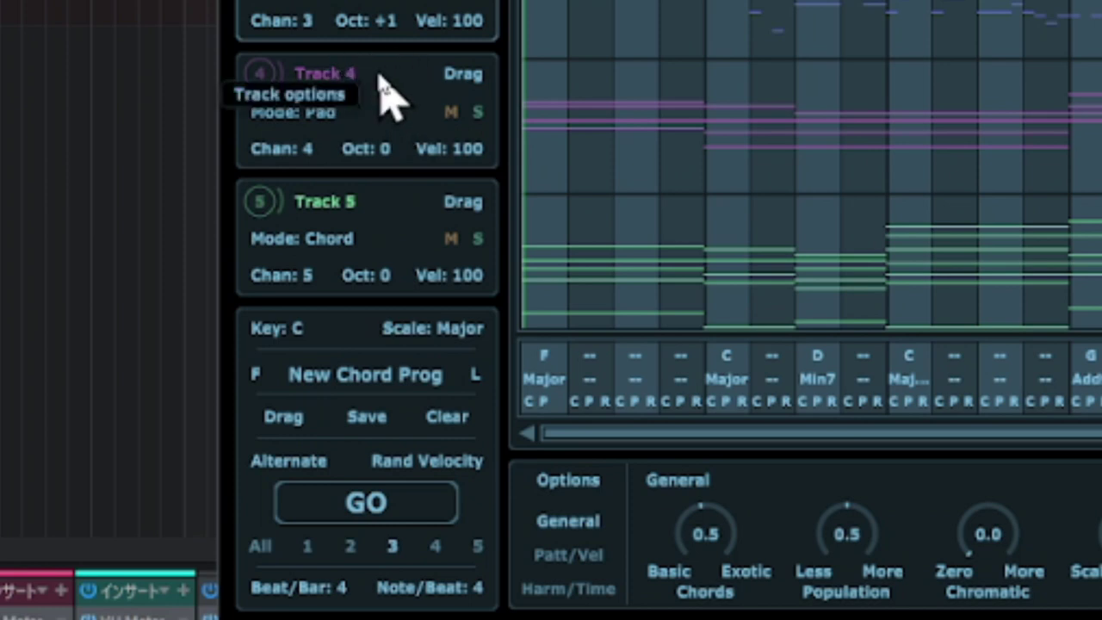
# - Change Track 4's color from the track options to the same violet-blue as Track 3
pyautogui.click(379, 80)
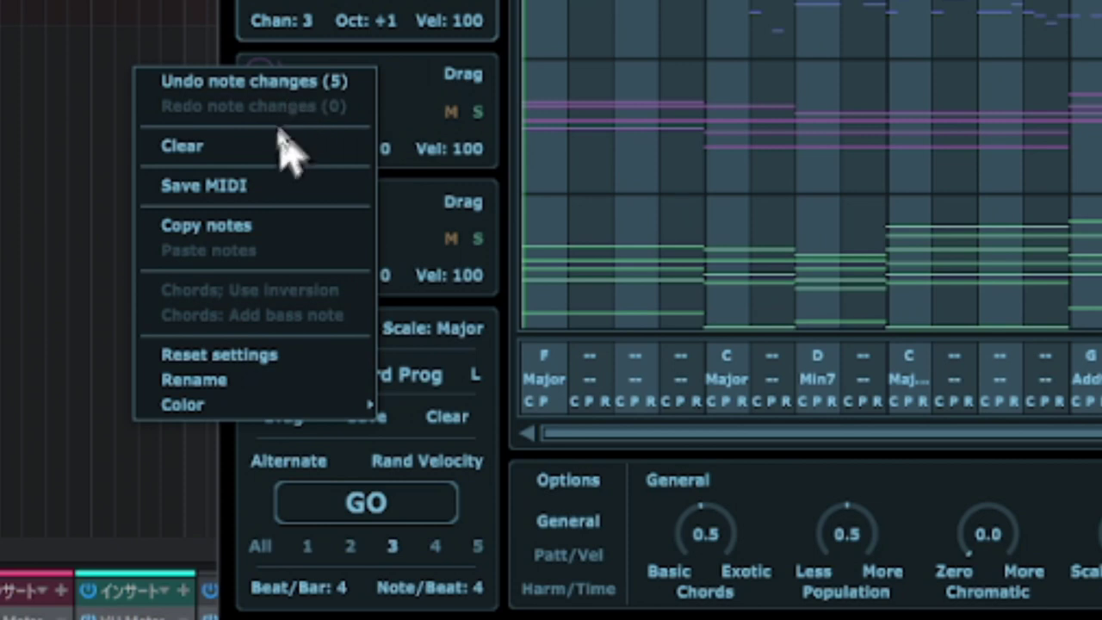
pyautogui.moveTo(291, 405)
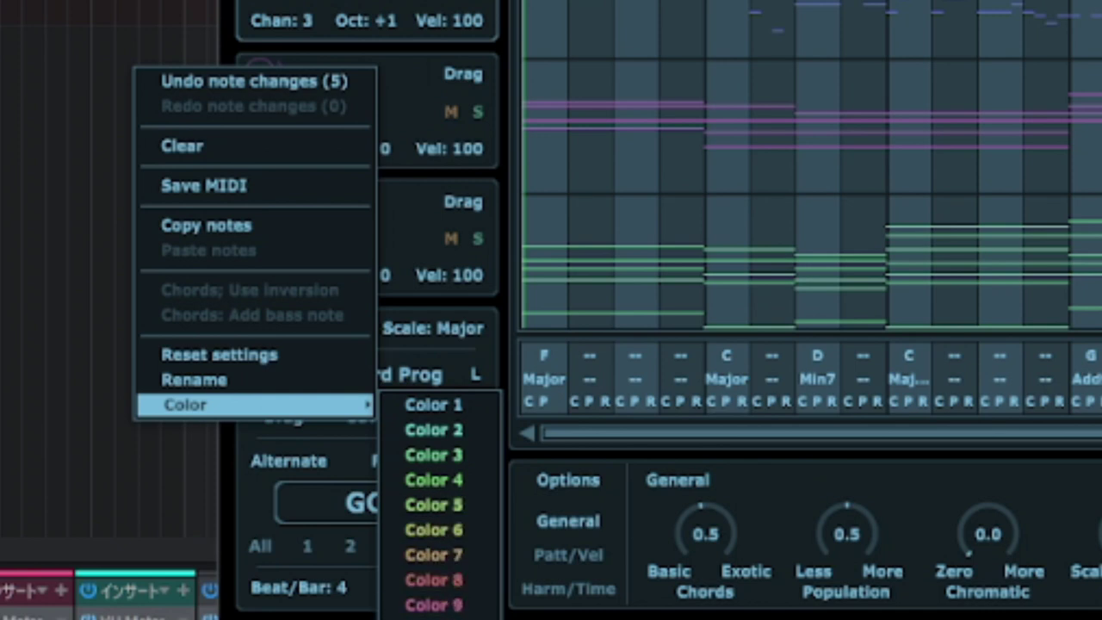
pyautogui.click(433, 618)
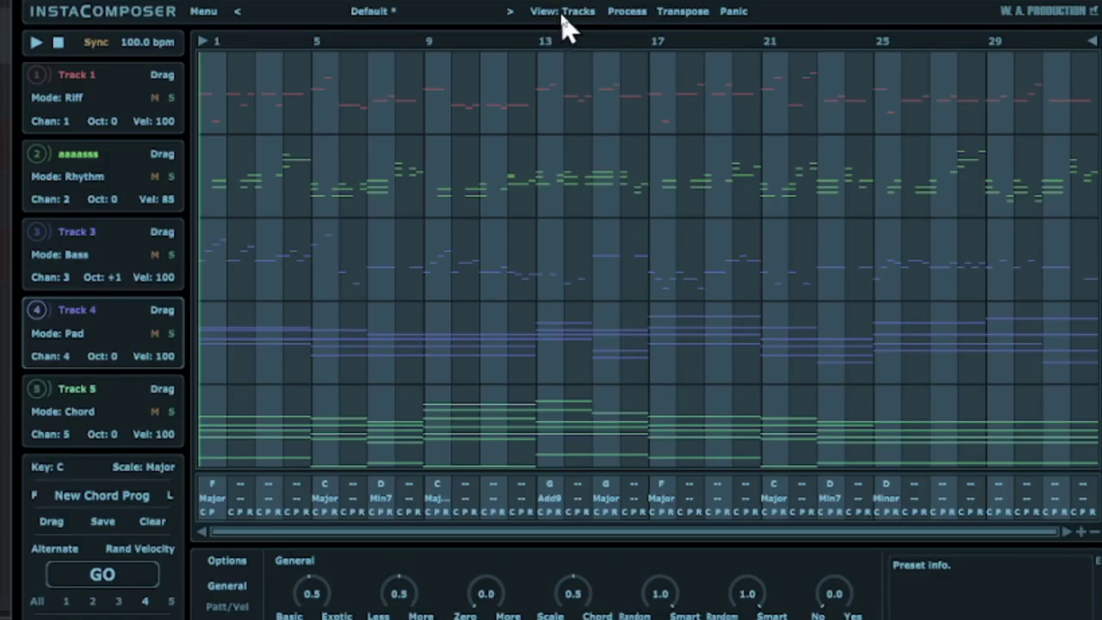
# - Switch Track 4 to the Editor view and turn Show Ghost Notes on and back off
pyautogui.click(566, 18)
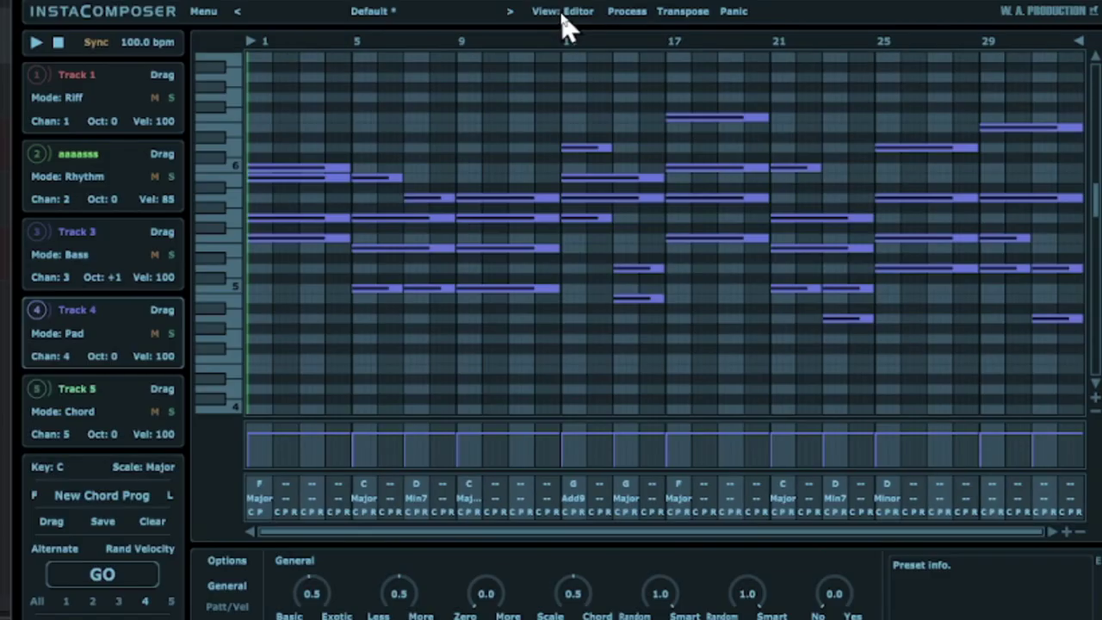
pyautogui.click(203, 12)
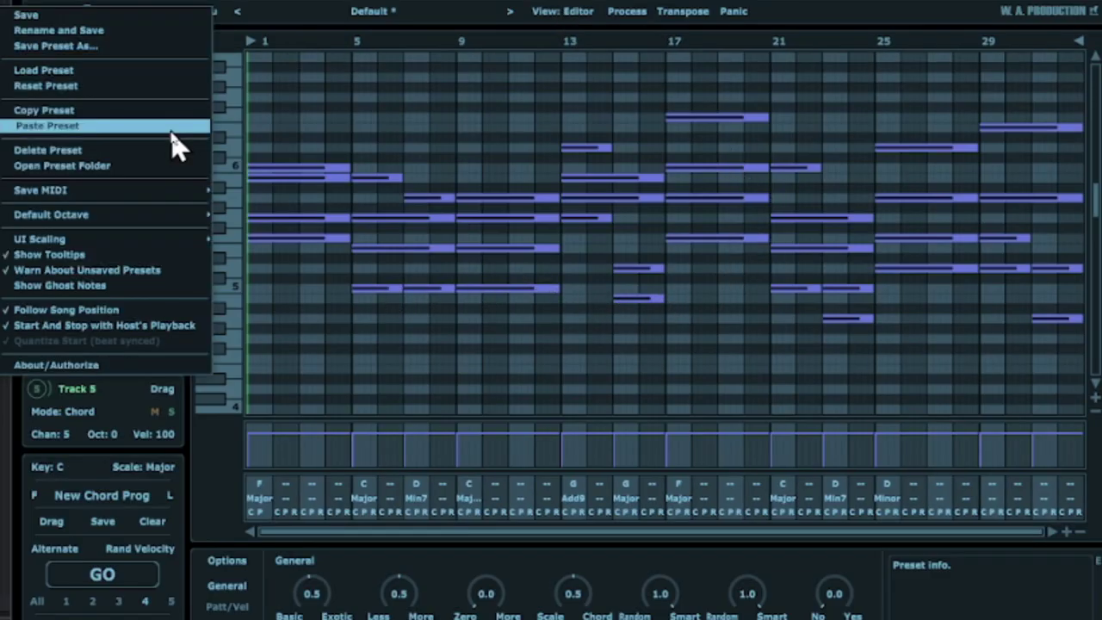
pyautogui.click(155, 286)
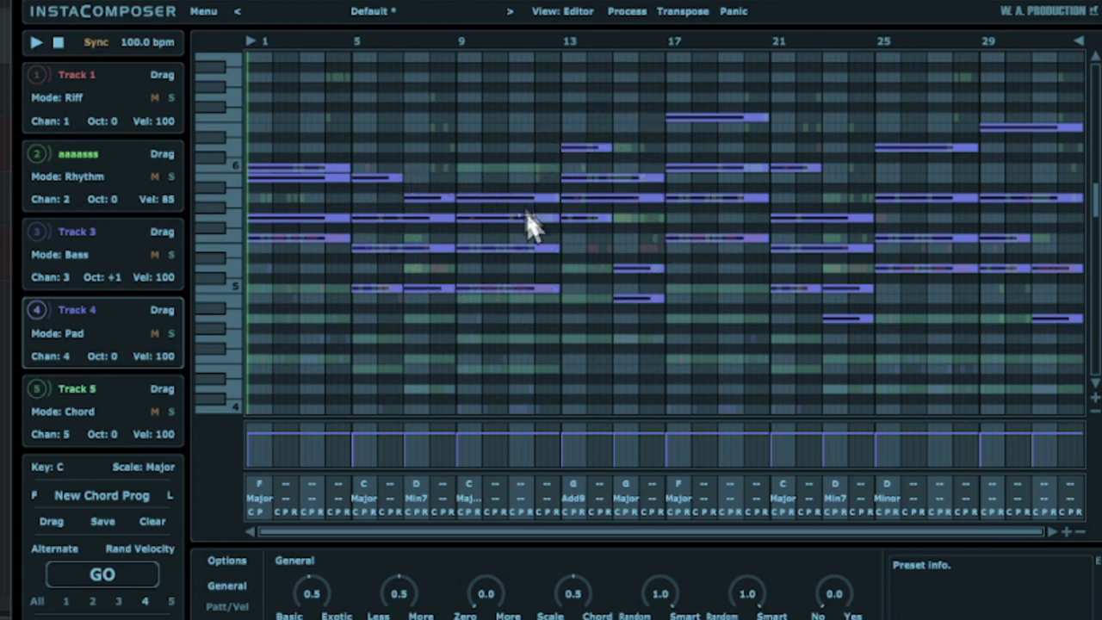
pyautogui.click(212, 12)
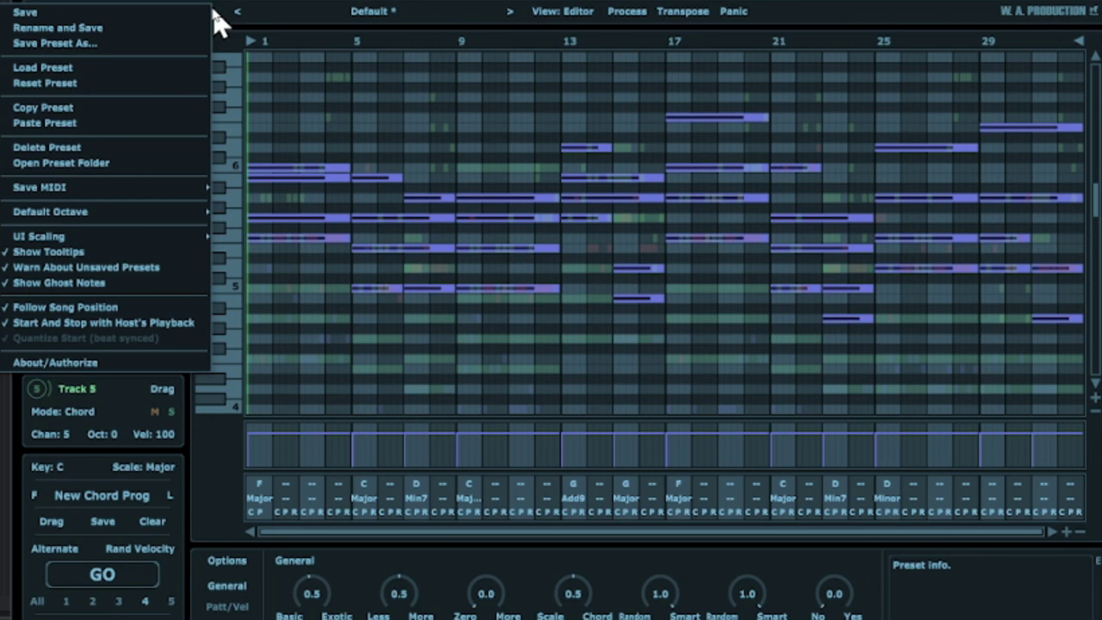
pyautogui.click(138, 284)
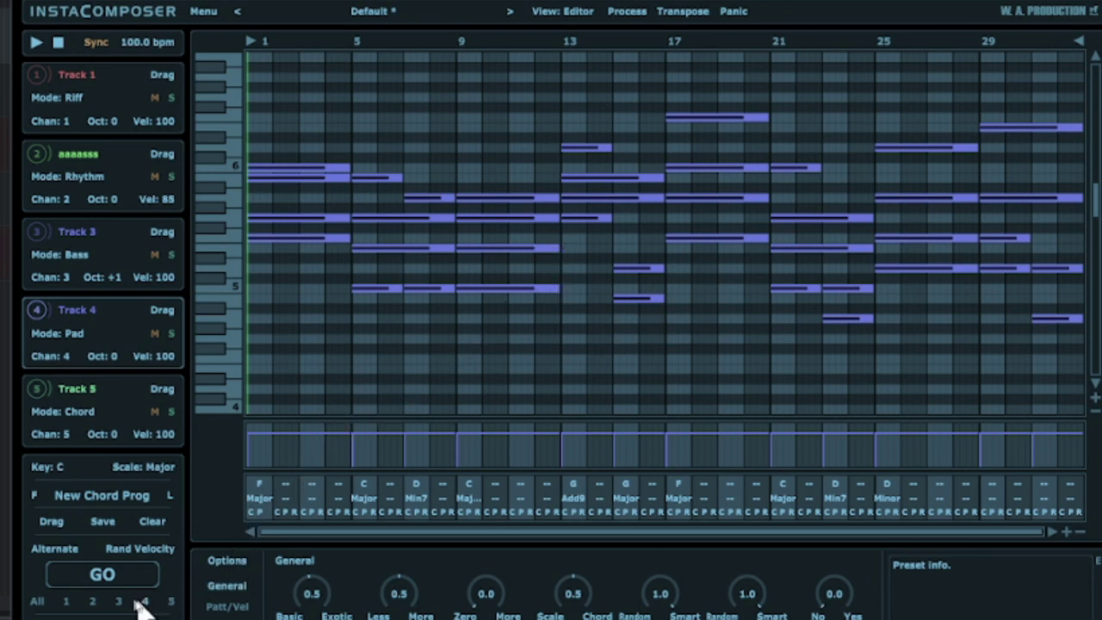
# - Open Track 3 in the Editor view and regenerate its bass notes
pyautogui.click(41, 232)
pyautogui.scroll(-2, 270, 379)
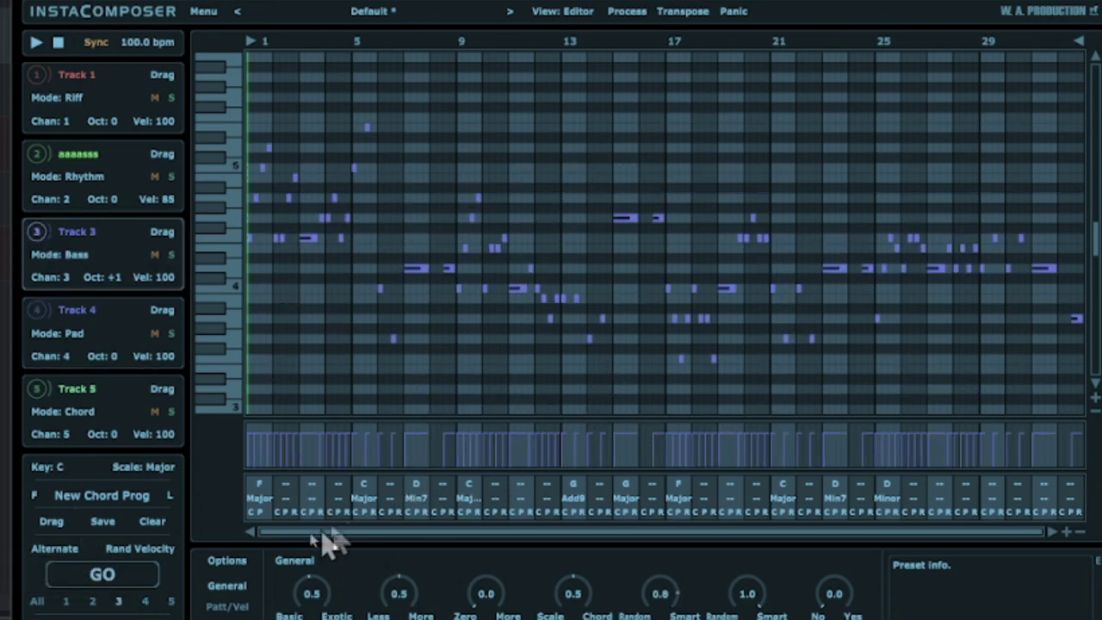
pyautogui.click(123, 578)
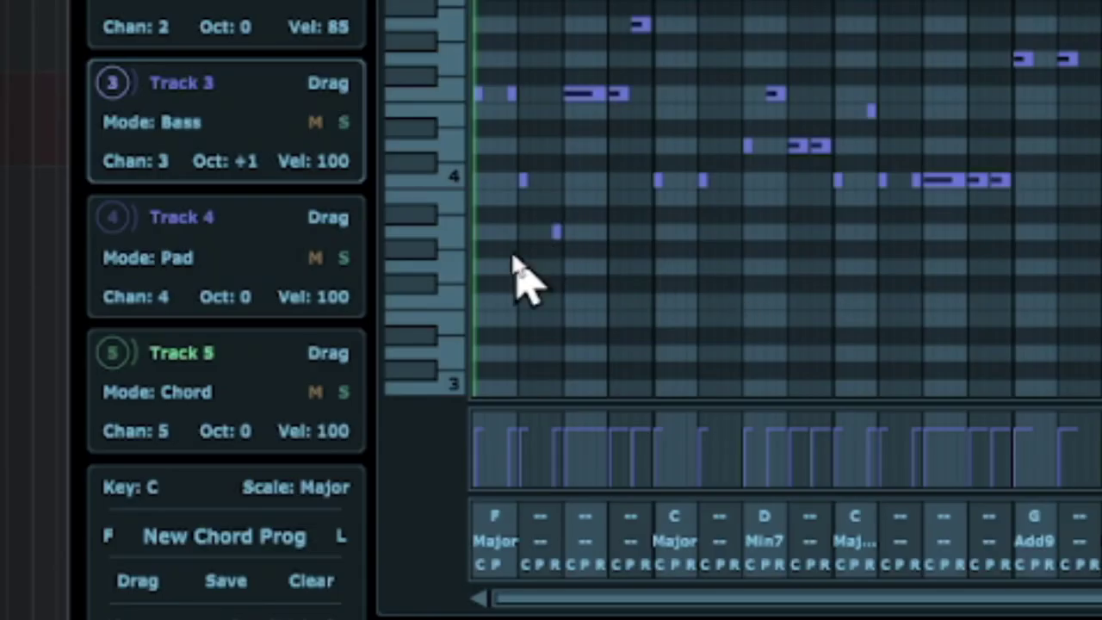
# - Undo the last note change on Track 3 and open the track options of Track 2
pyautogui.rightClick(107, 233)
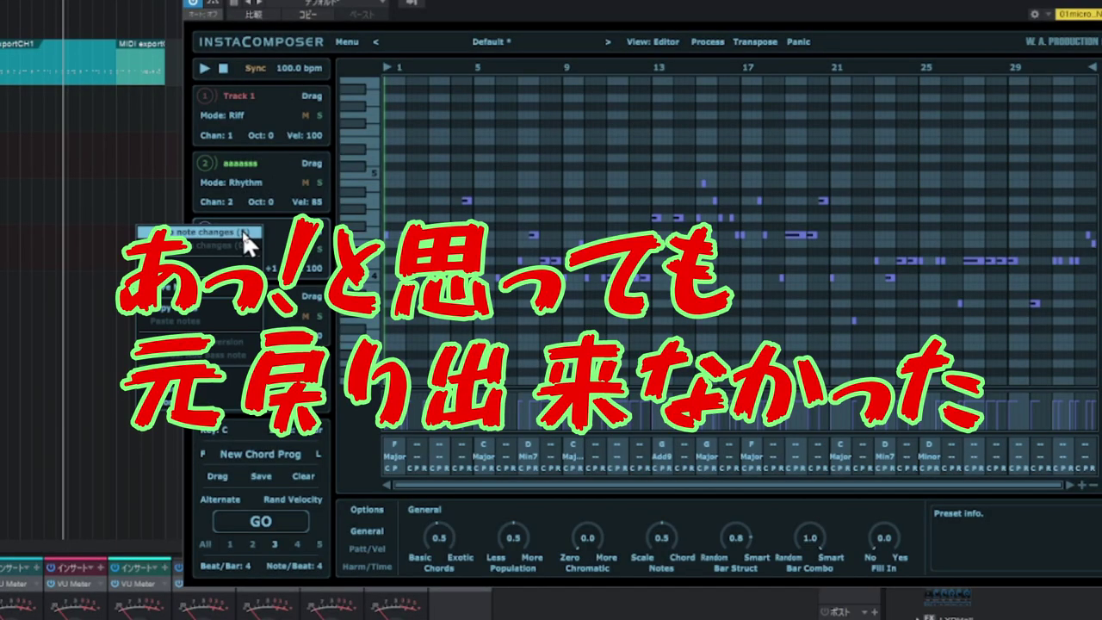
pyautogui.click(242, 230)
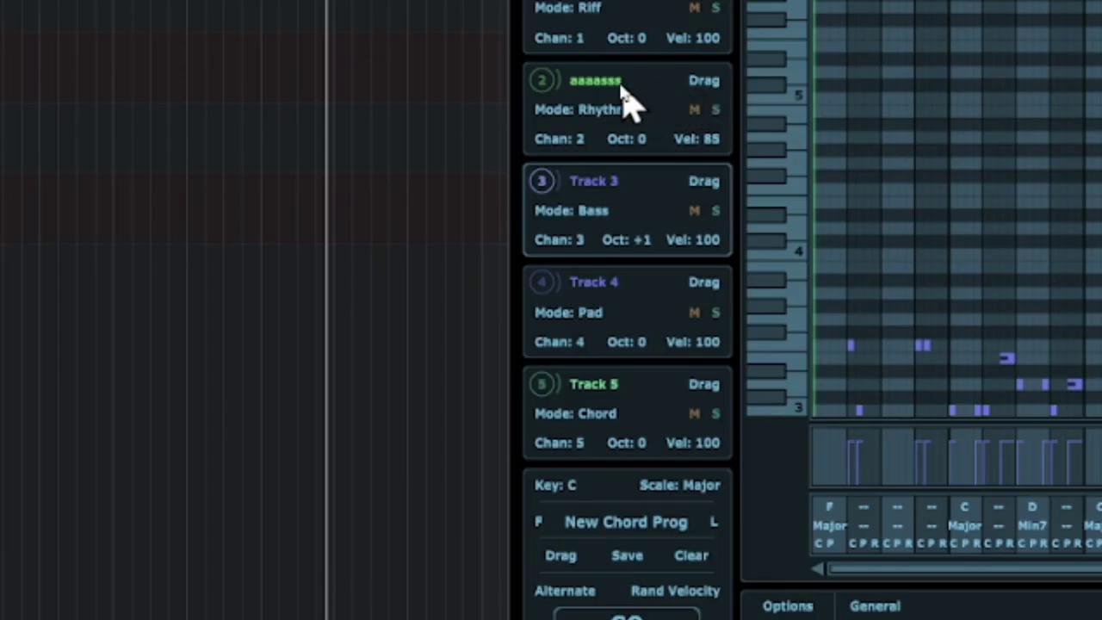
pyautogui.rightClick(586, 147)
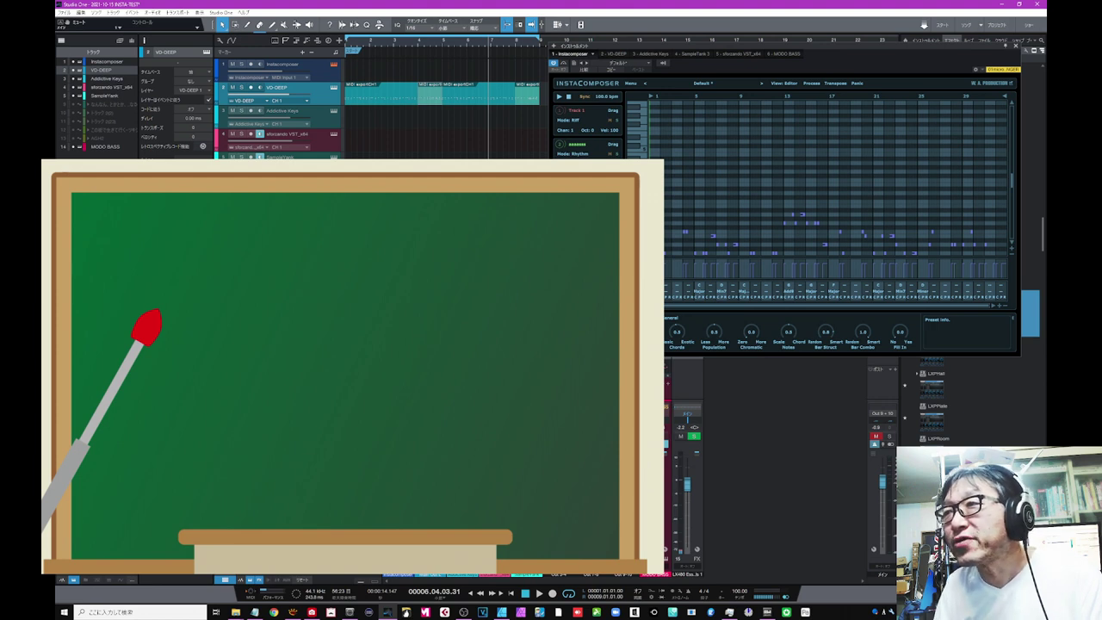
# - Switch back to the Tracks view and play the song from bar 5, stopping playback after it loops
pyautogui.click(787, 85)
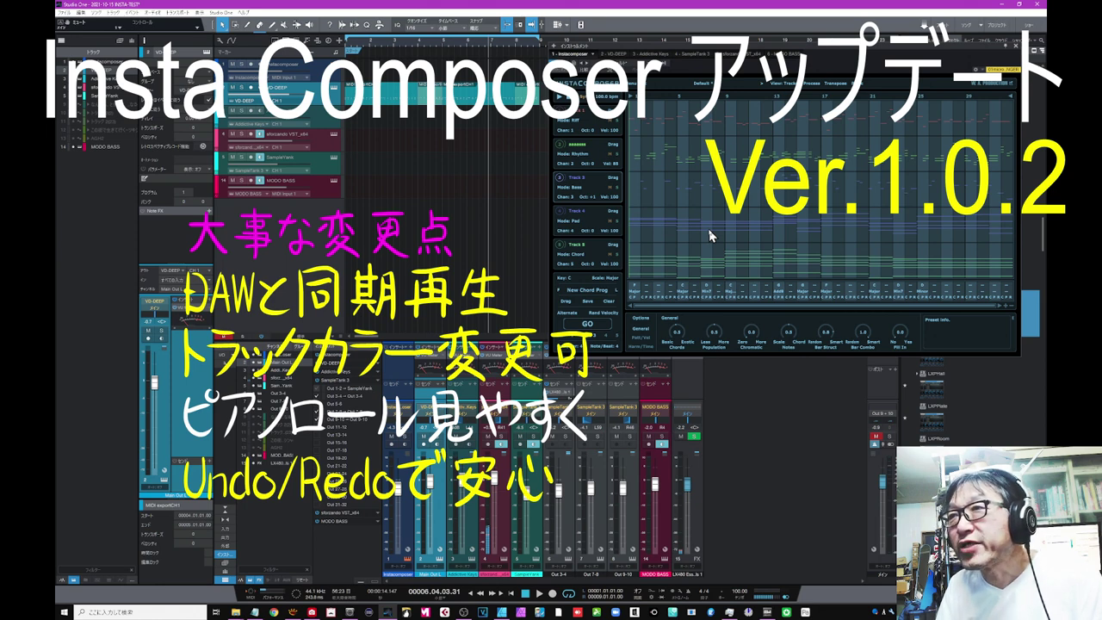
pyautogui.click(443, 42)
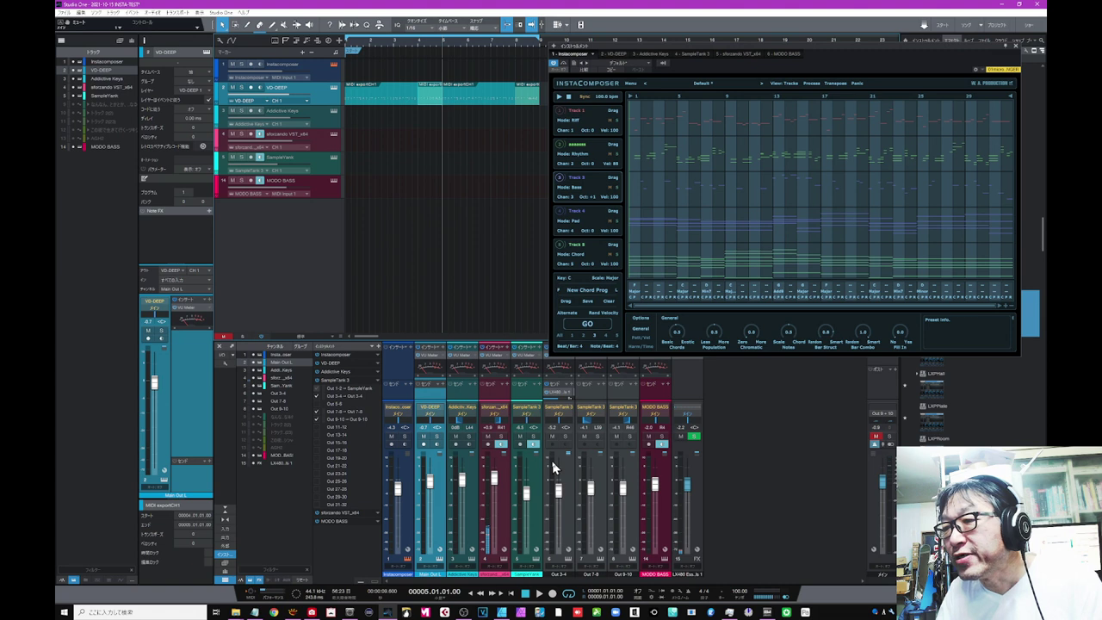
pyautogui.click(539, 594)
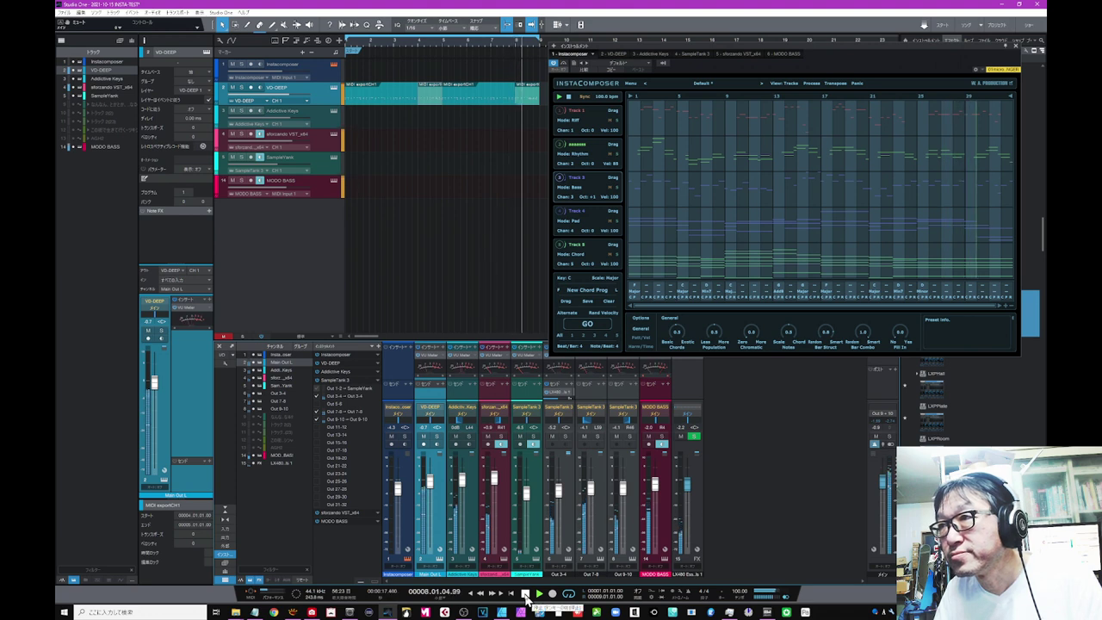
pyautogui.click(526, 594)
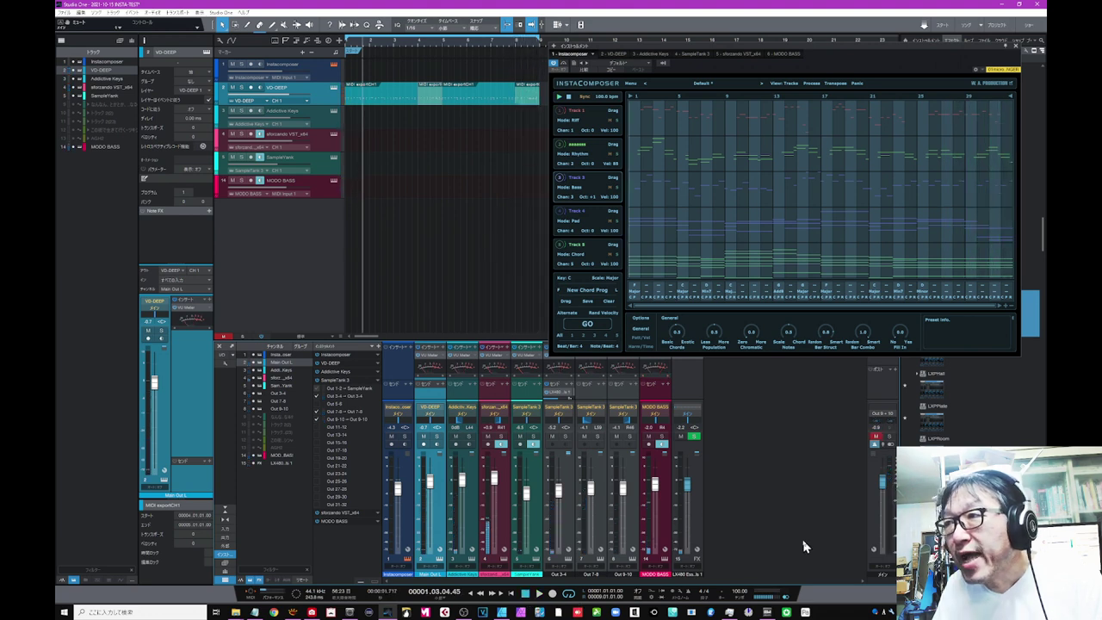